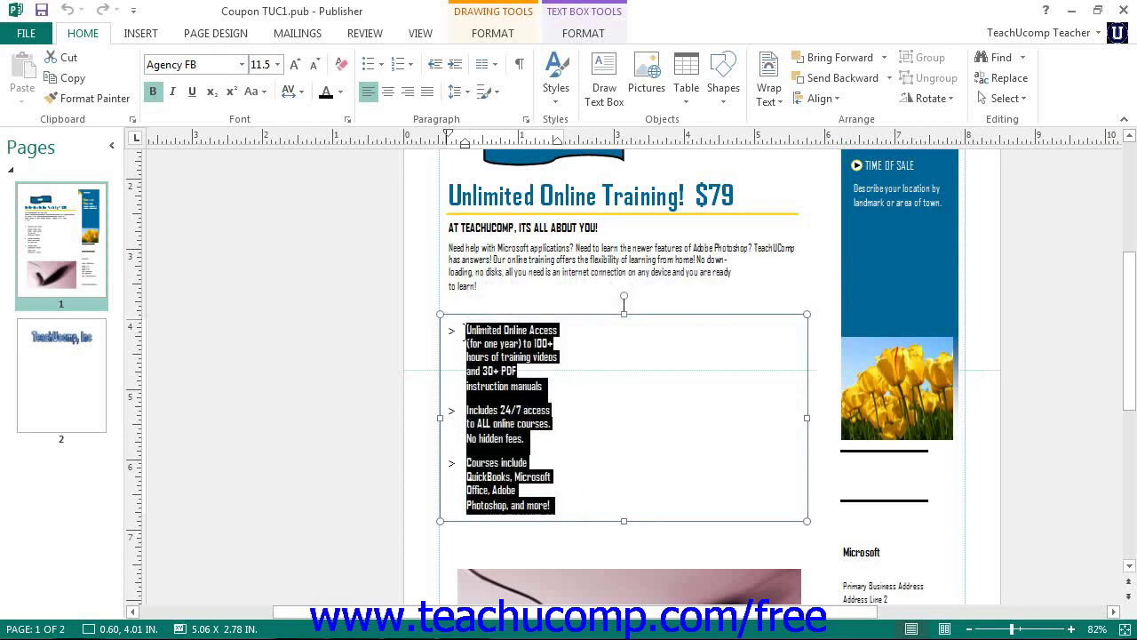
- Show the Text Box Tools Format ribbon for the selected three-item bulleted coupon text
{"action": "mouse_move", "coordinate": [464, 331]}
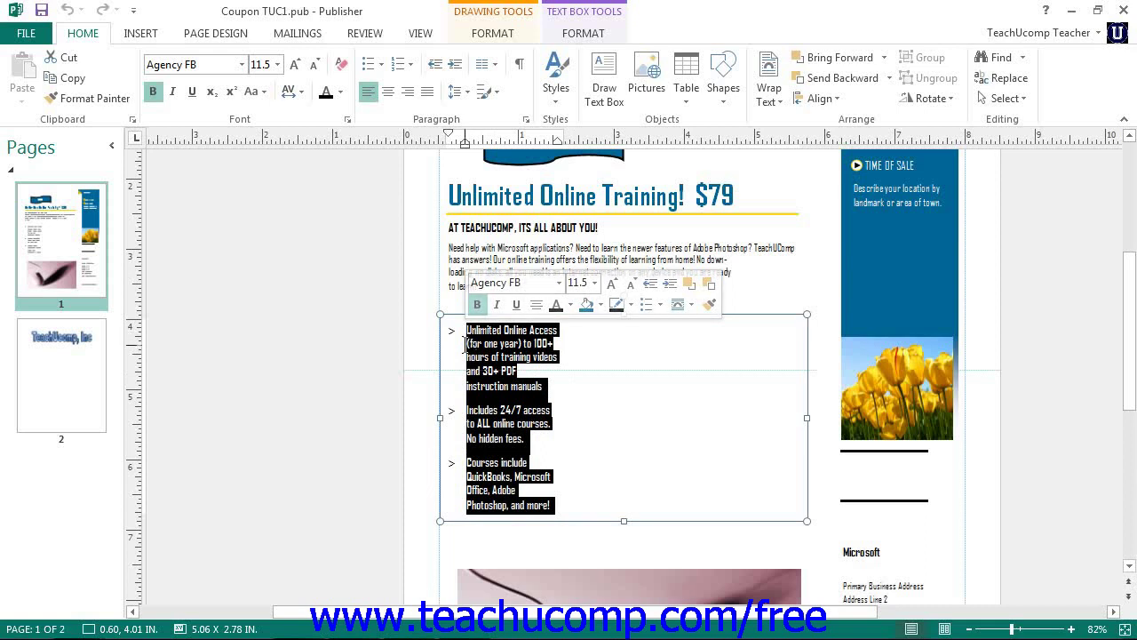
{"action": "left_click", "coordinate": [583, 33]}
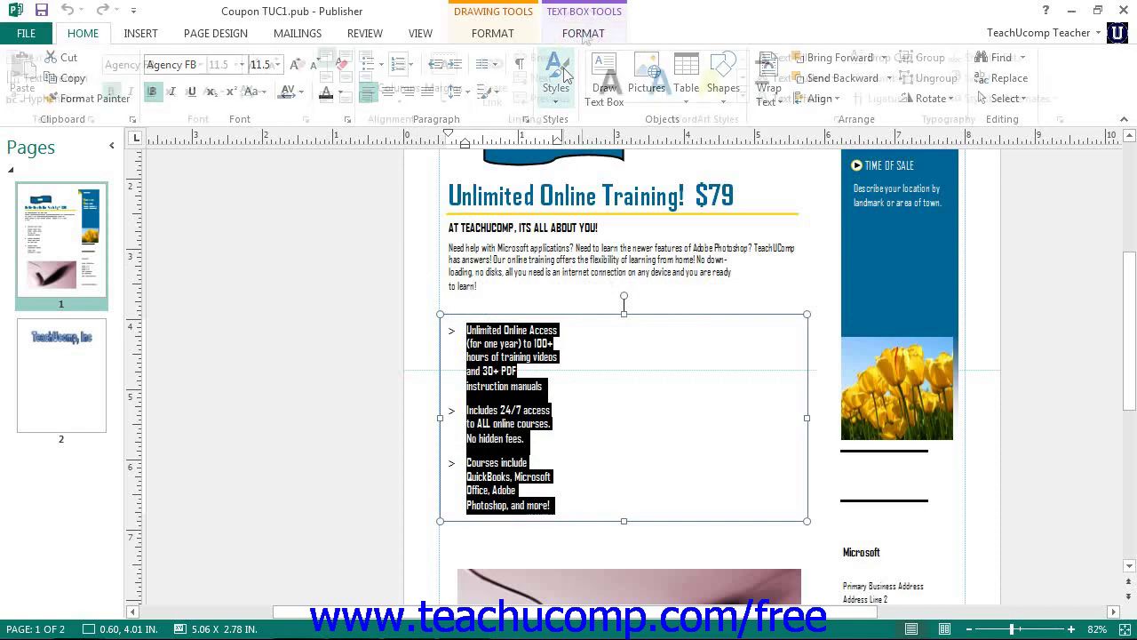
{"action": "left_click", "coordinate": [583, 34]}
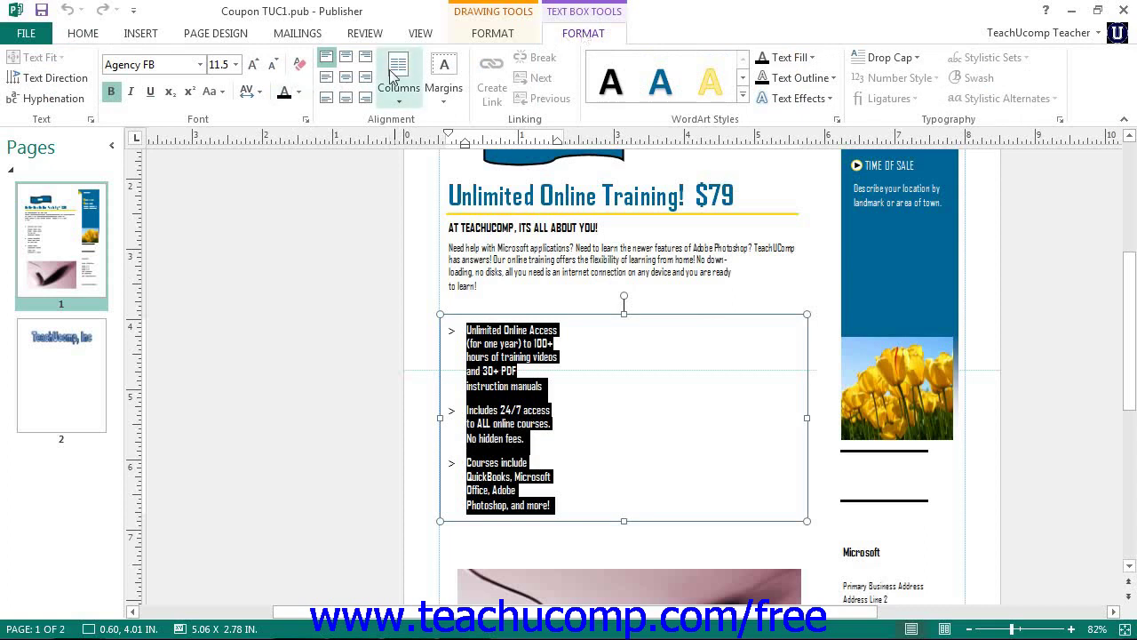
{"action": "left_click", "coordinate": [296, 93]}
{"action": "left_click", "coordinate": [297, 93]}
{"action": "left_click", "coordinate": [297, 93]}
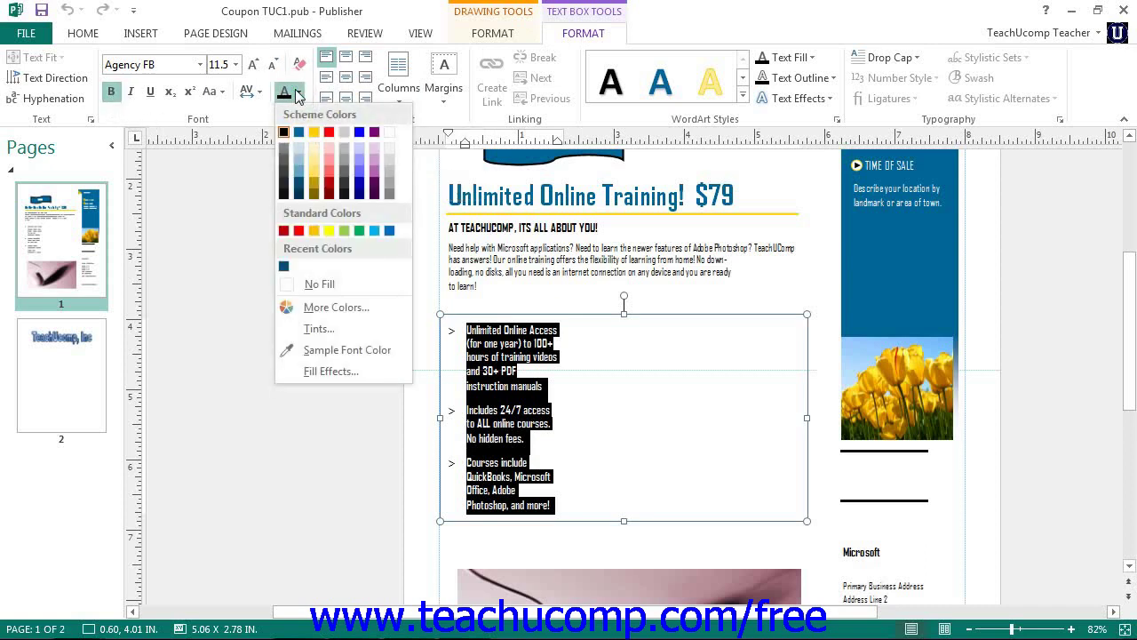
{"action": "left_click", "coordinate": [132, 96]}
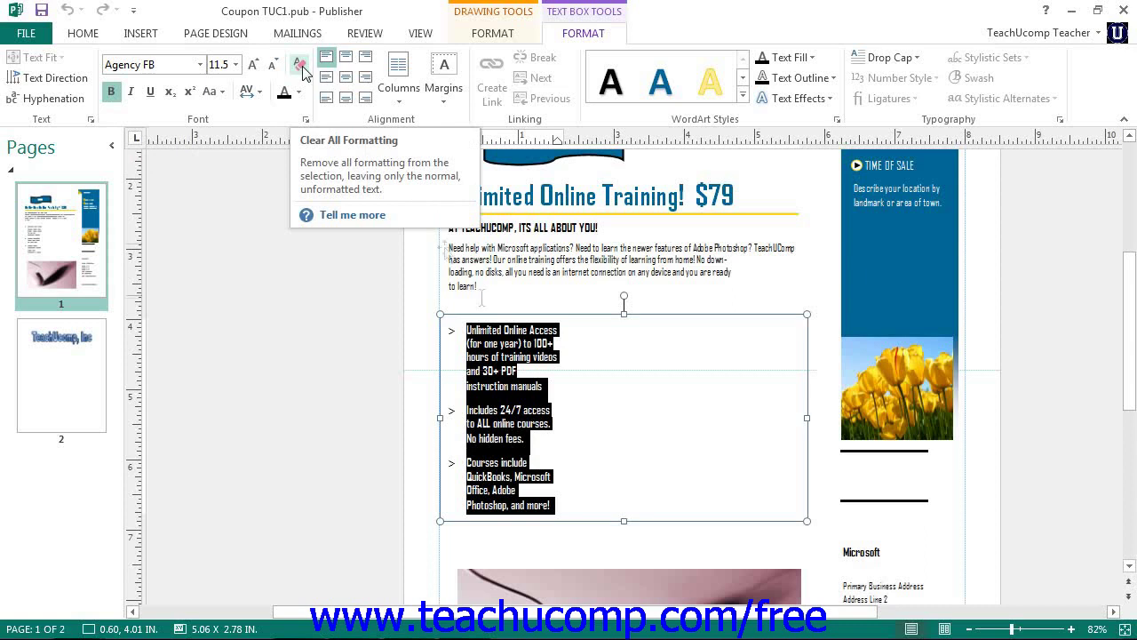
{"action": "left_click", "coordinate": [584, 505]}
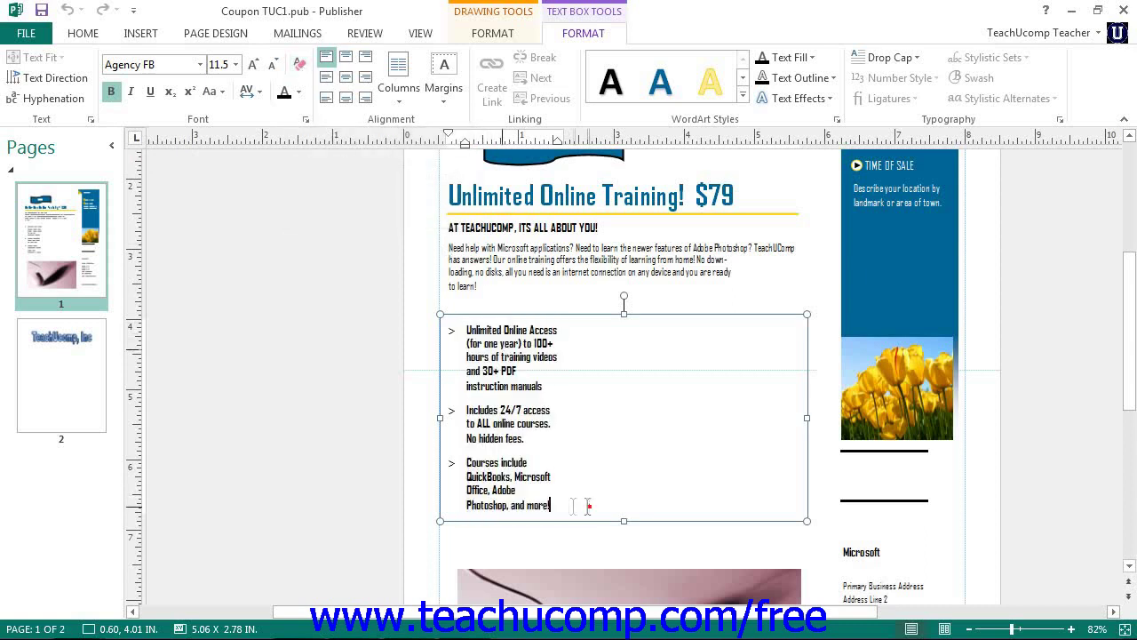
{"action": "key", "text": "ctrl+a"}
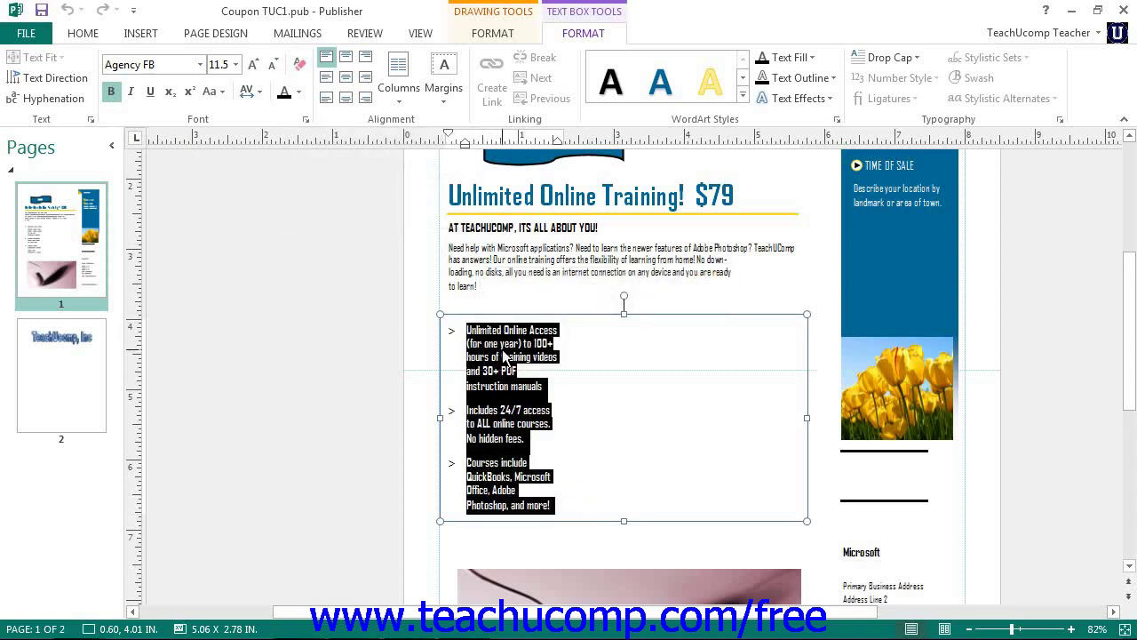
{"action": "mouse_move", "coordinate": [497, 347]}
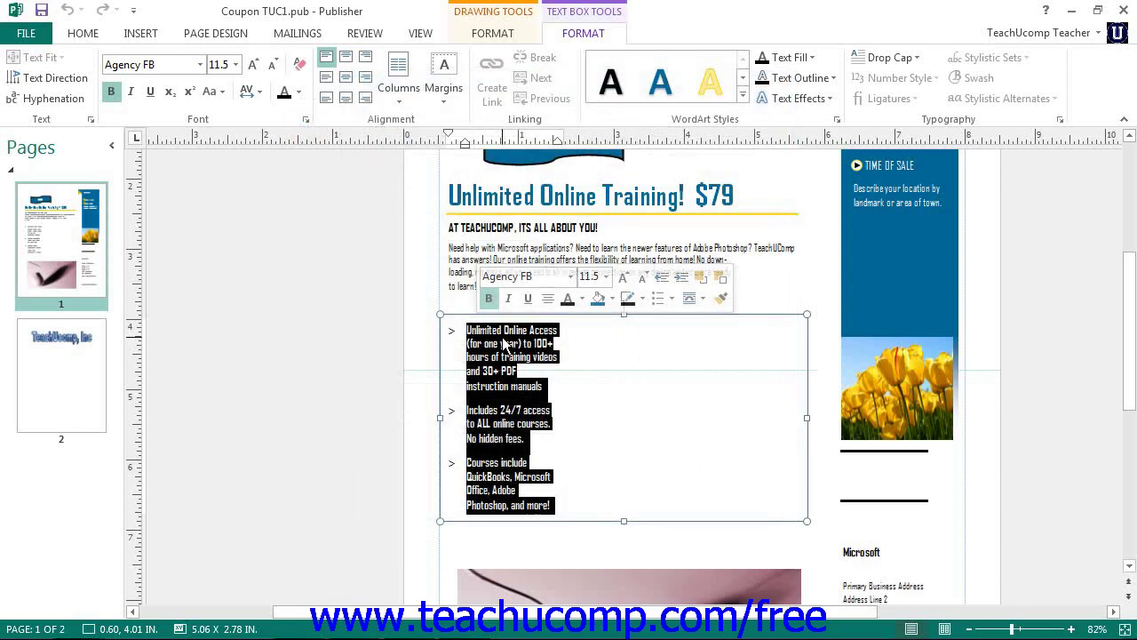
- Review the bullet text's Font dialog (Agency FB, Bold, 11.5) and close it without changes
{"action": "left_click", "coordinate": [304, 119]}
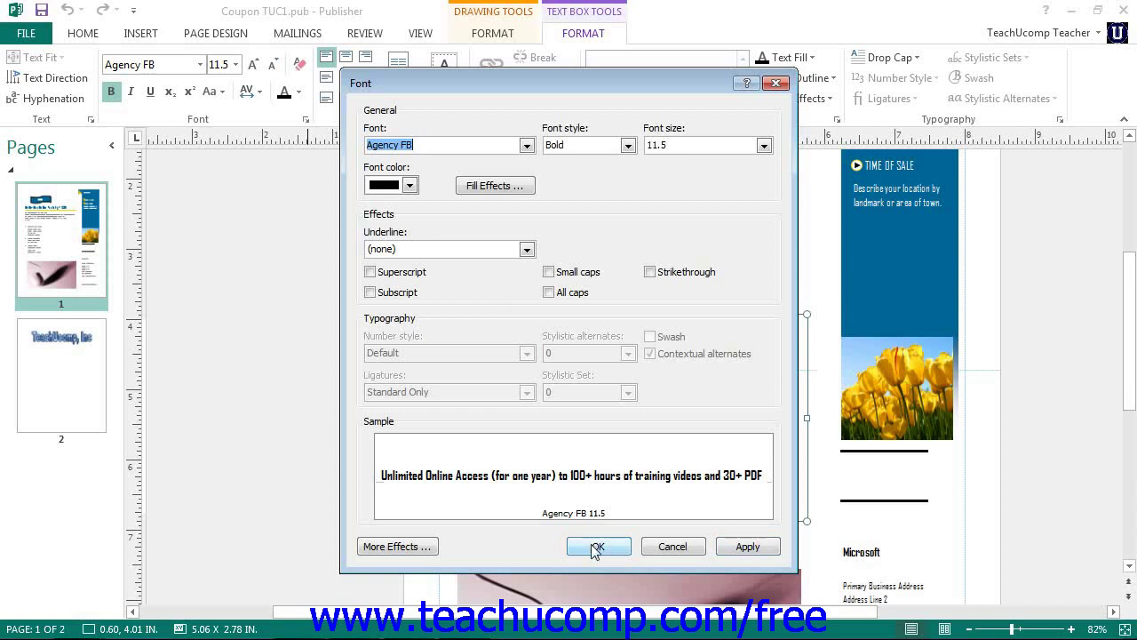
{"action": "left_click", "coordinate": [778, 84]}
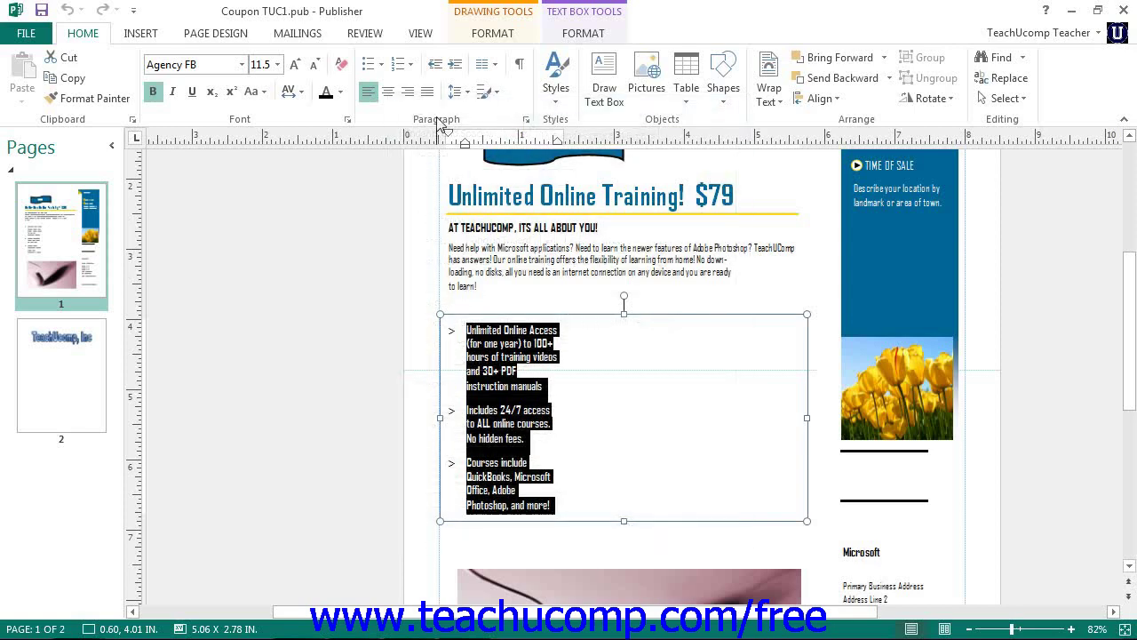
{"action": "left_click", "coordinate": [526, 119]}
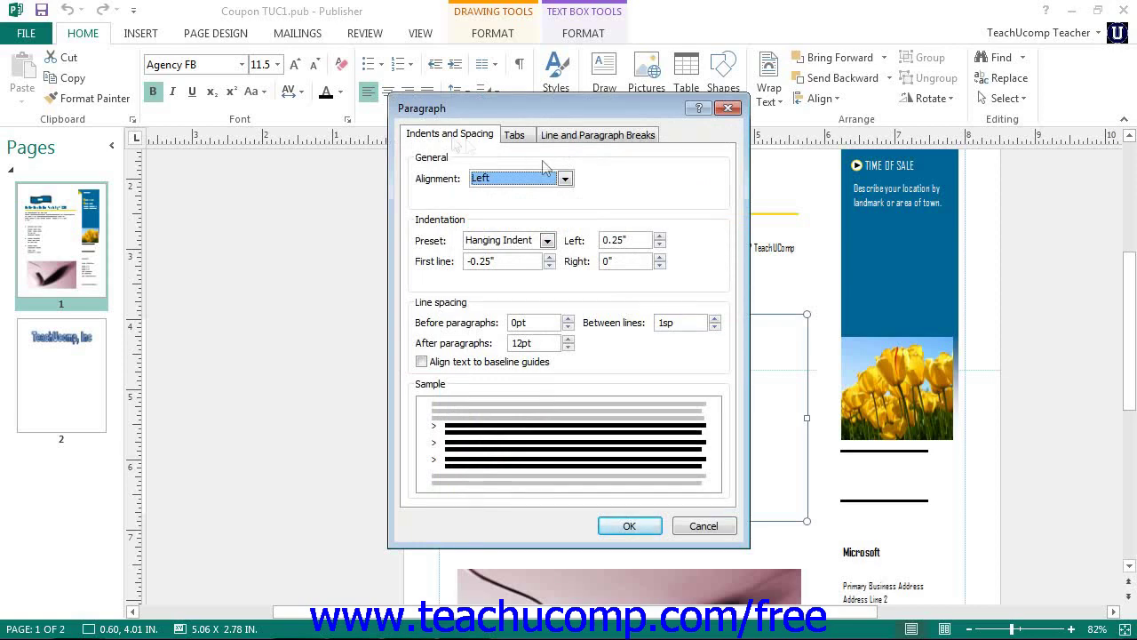
{"action": "left_click", "coordinate": [515, 134]}
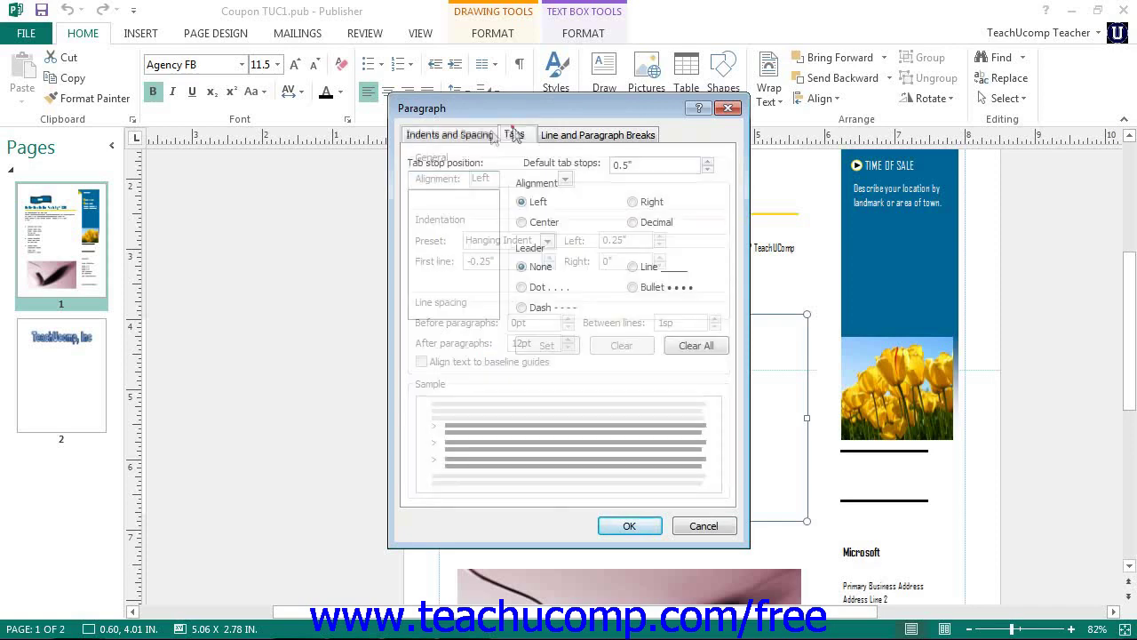
{"action": "left_click", "coordinate": [496, 135]}
{"action": "left_click", "coordinate": [575, 138]}
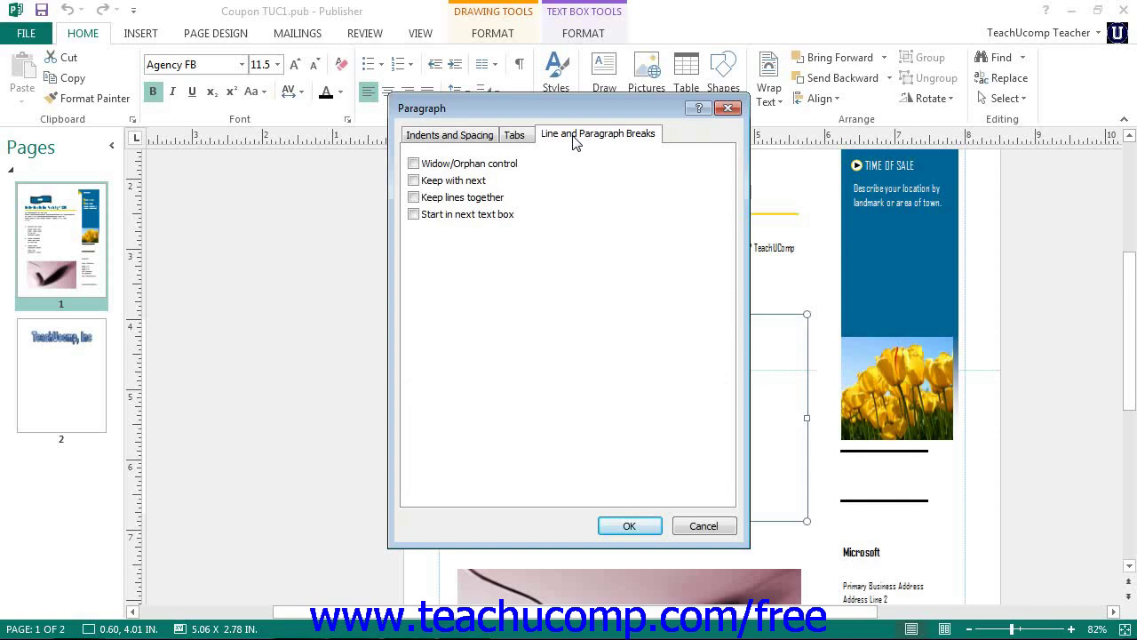
{"action": "left_click", "coordinate": [728, 110]}
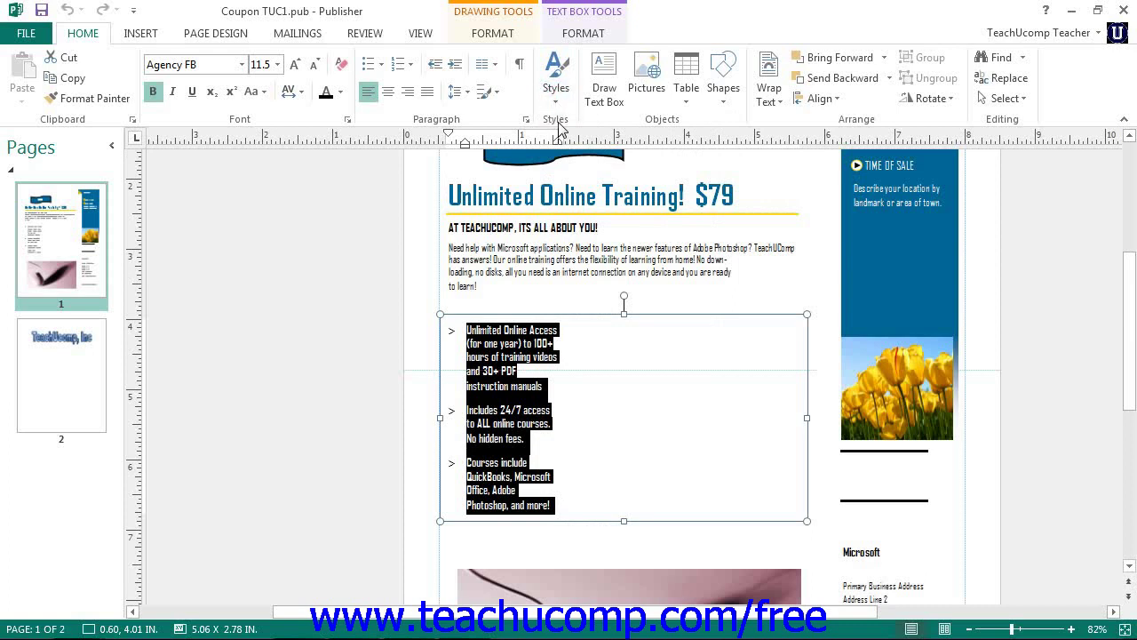
{"action": "left_click", "coordinate": [556, 89]}
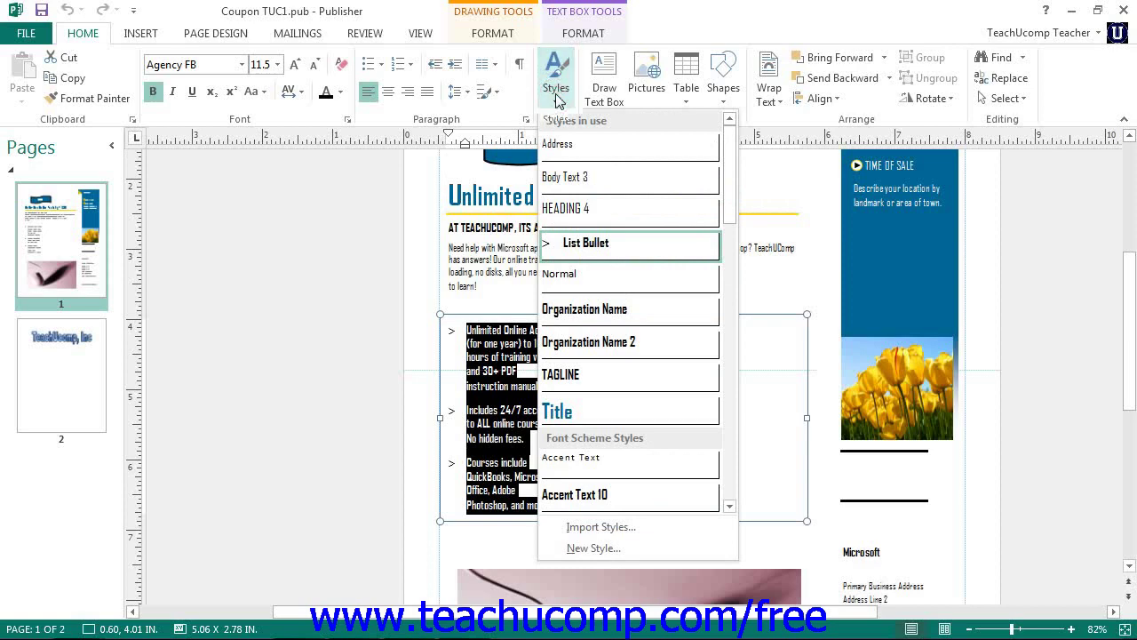
{"action": "left_click", "coordinate": [557, 97]}
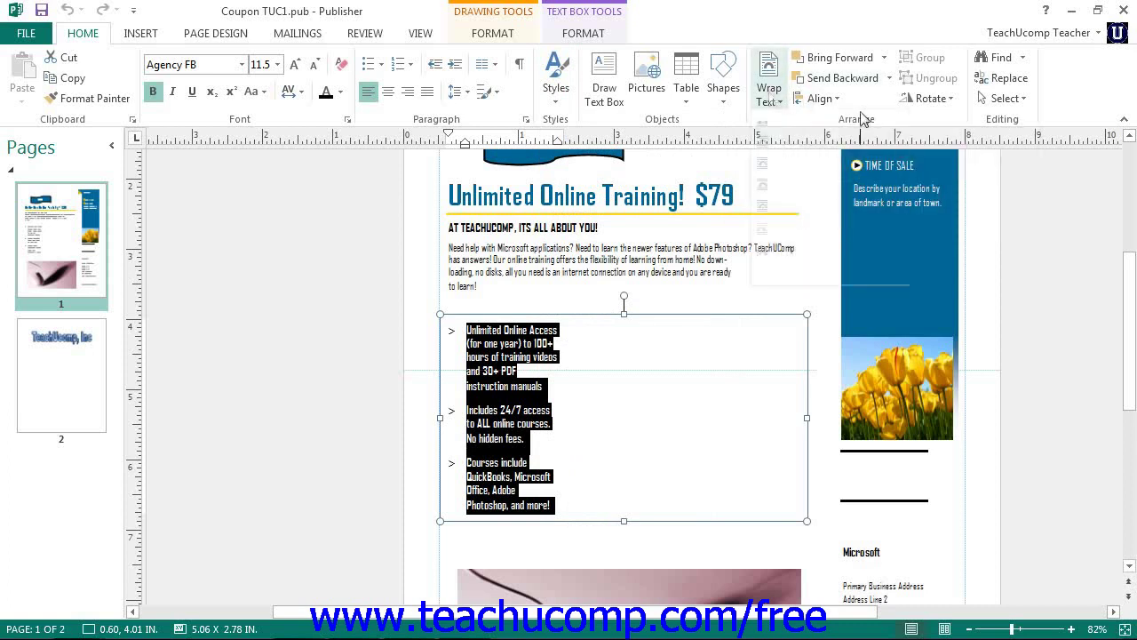
{"action": "left_click", "coordinate": [769, 96]}
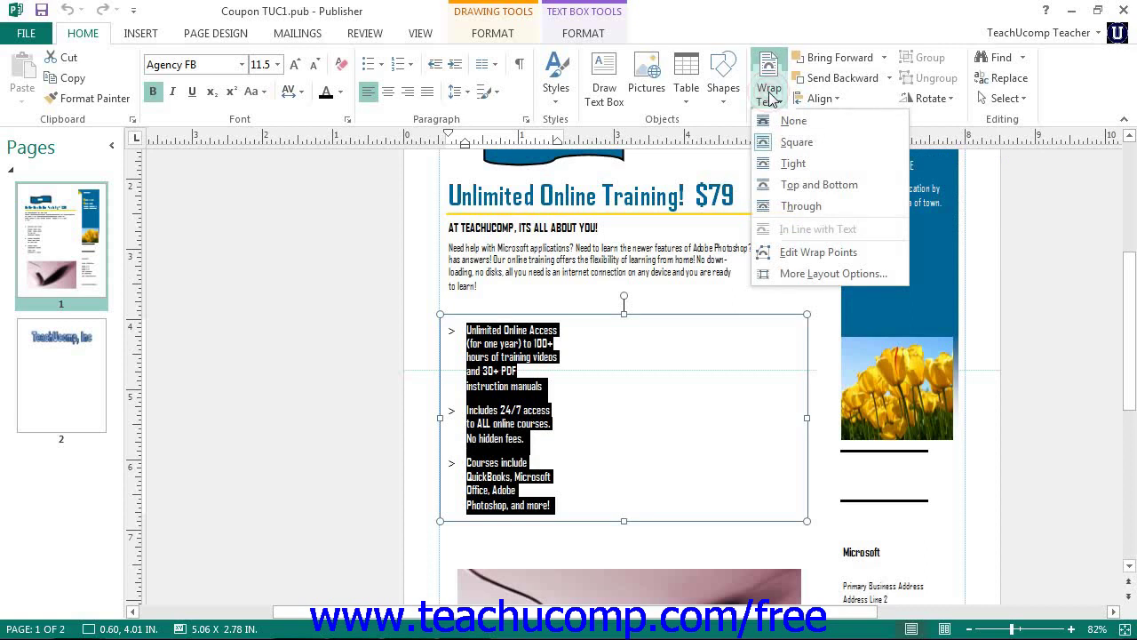
{"action": "left_click", "coordinate": [770, 96]}
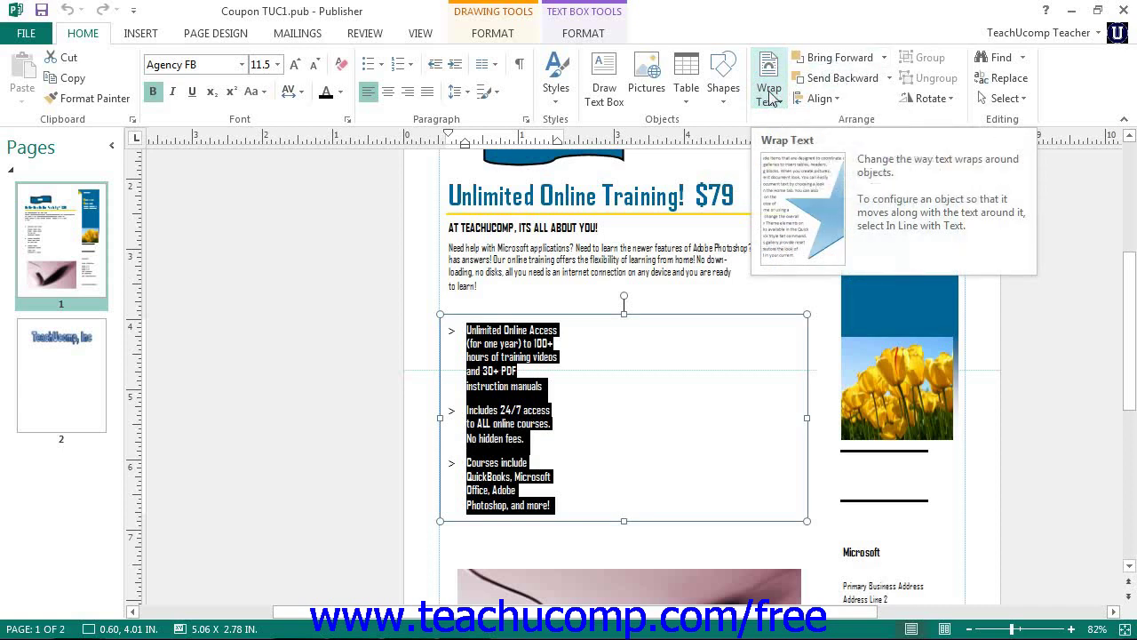
{"action": "left_click", "coordinate": [833, 99]}
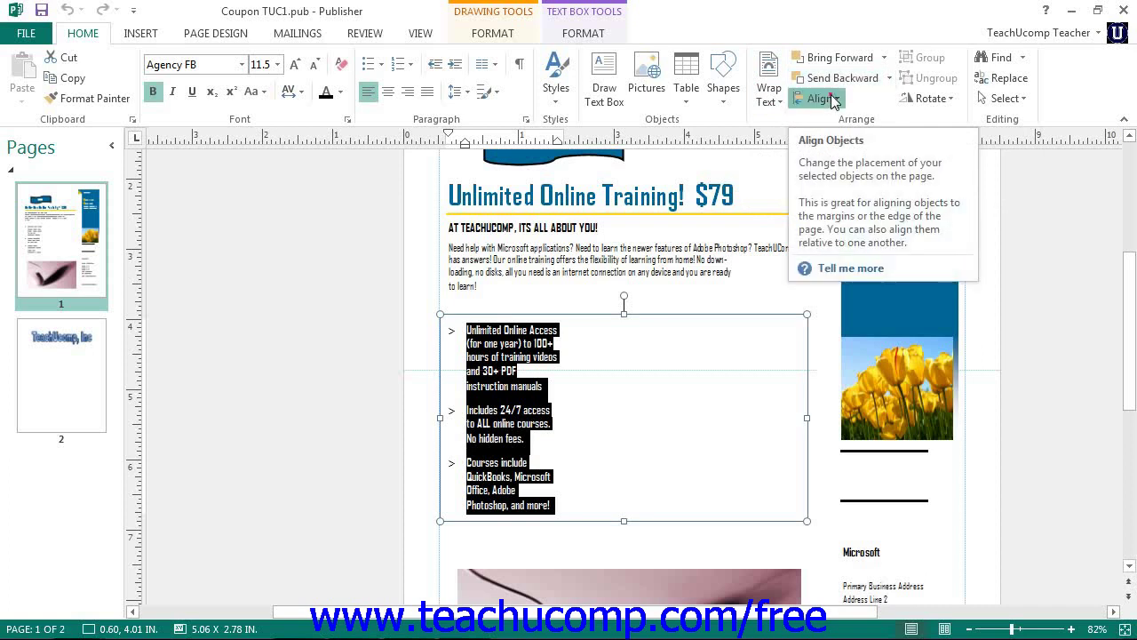
{"action": "left_click", "coordinate": [832, 100]}
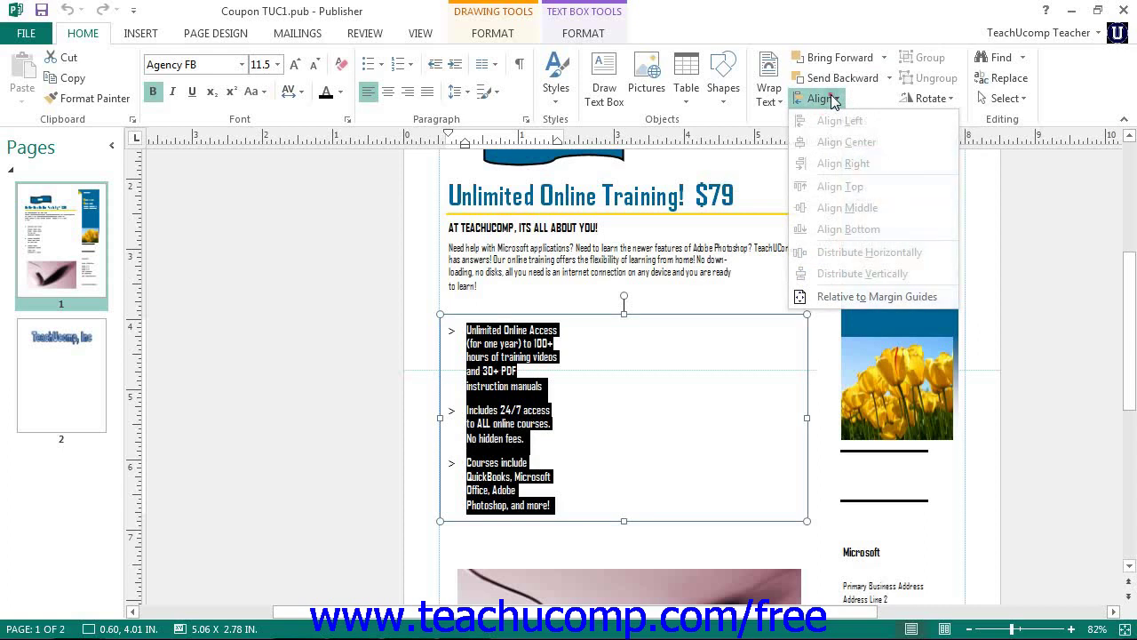
{"action": "left_click", "coordinate": [832, 99]}
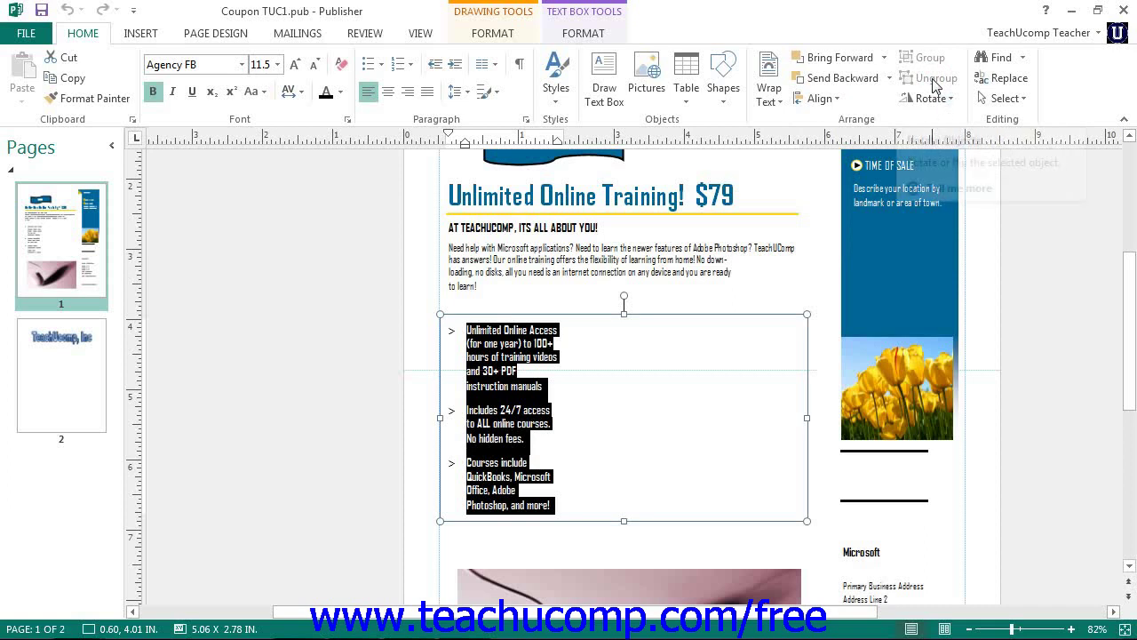
{"action": "left_click", "coordinate": [940, 101]}
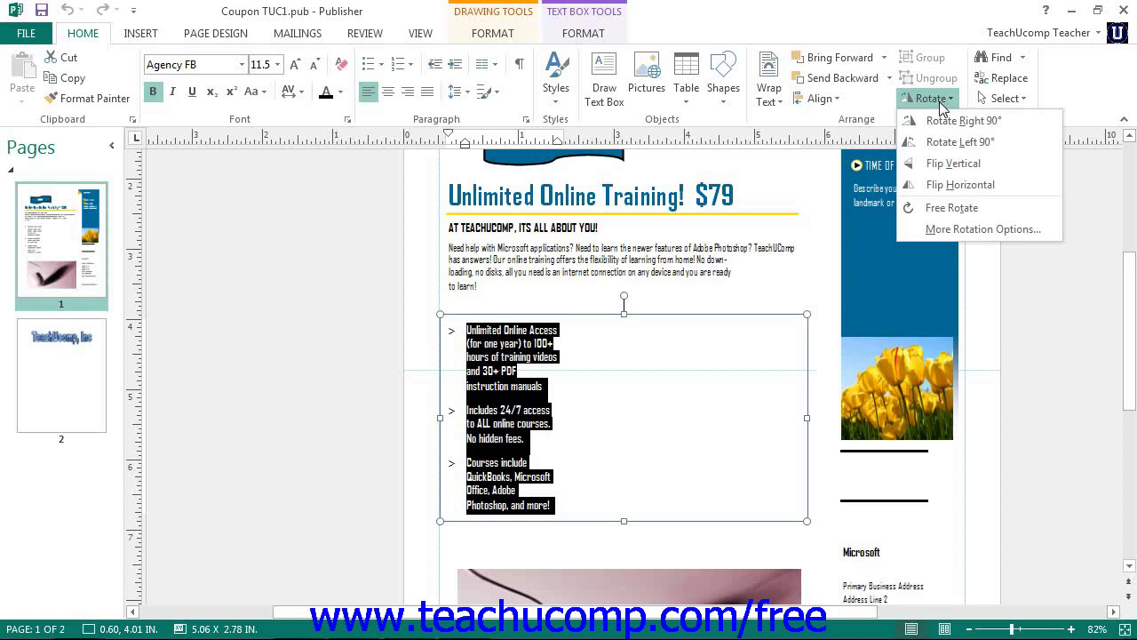
{"action": "left_click", "coordinate": [939, 100]}
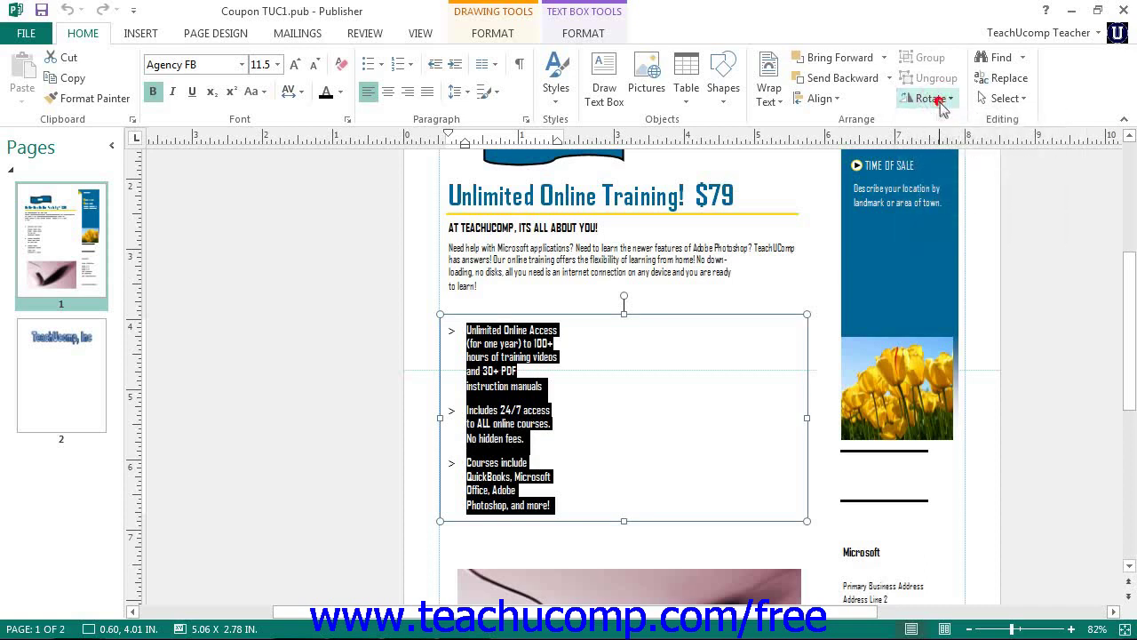
- On Text Box Tools Format, use Text Direction to make the bullet text vertical, then restore it to horizontal
{"action": "left_click", "coordinate": [583, 35]}
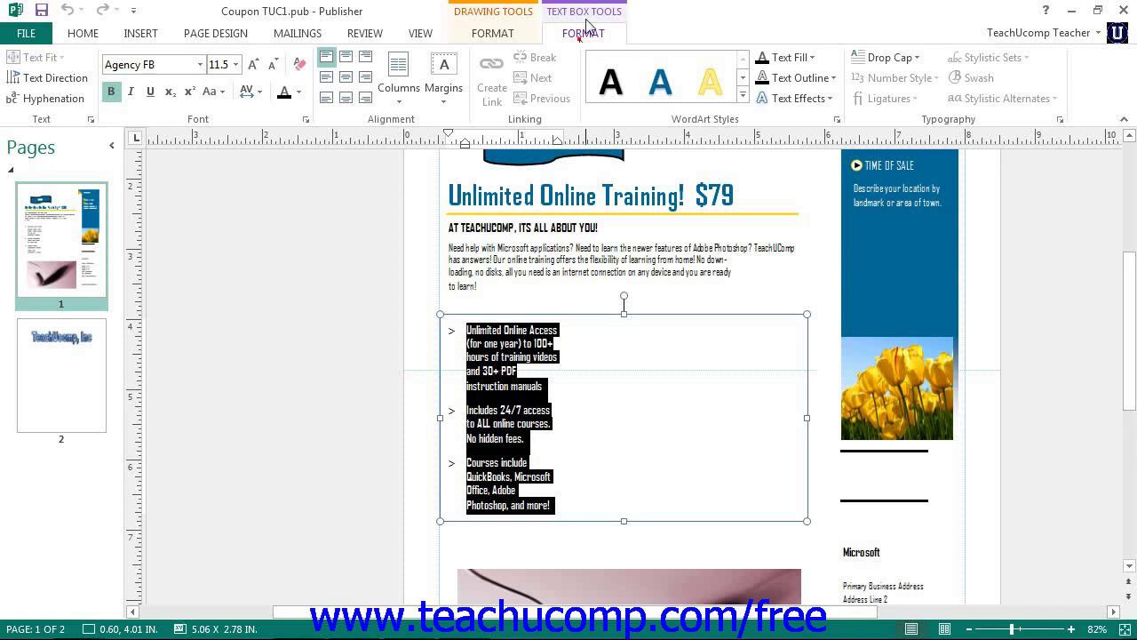
{"action": "left_click", "coordinate": [55, 79]}
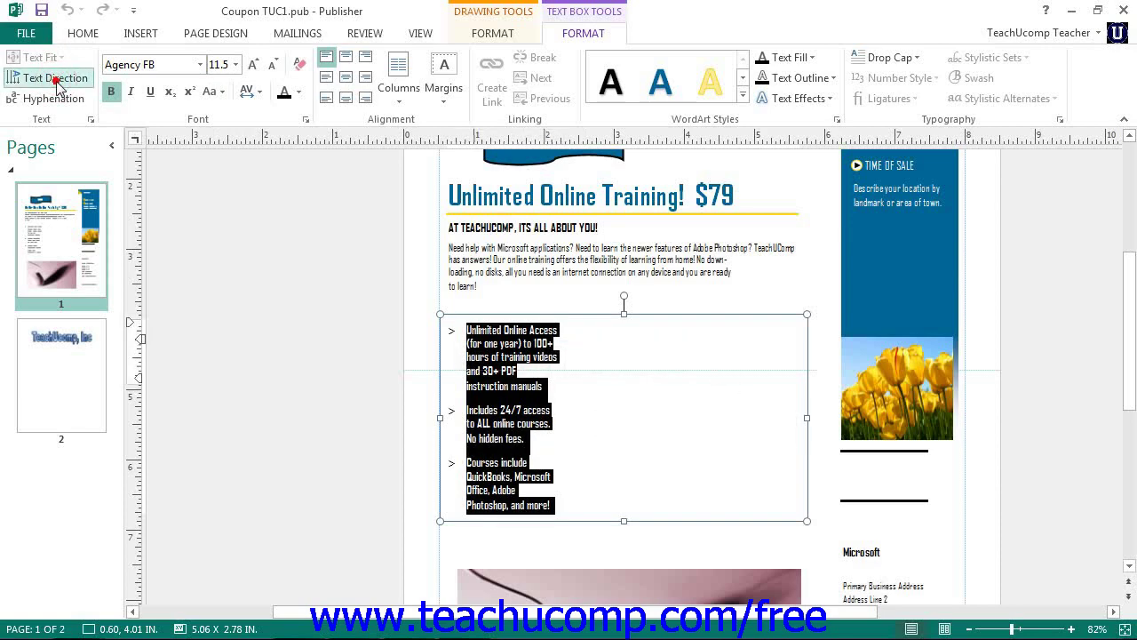
{"action": "left_click", "coordinate": [55, 80]}
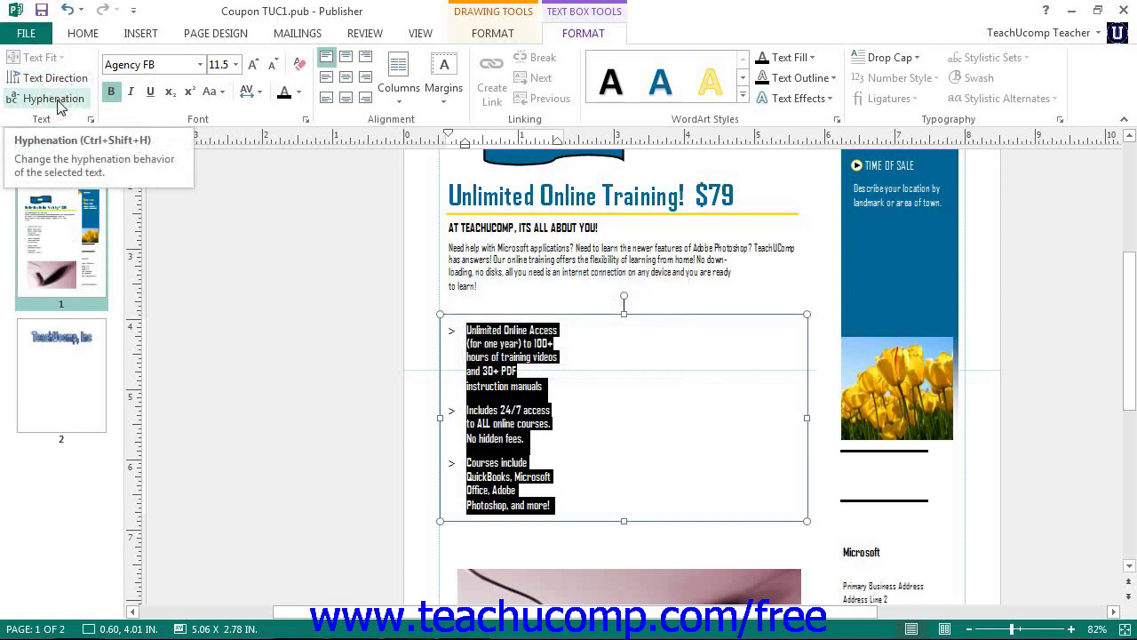
{"action": "left_click", "coordinate": [55, 99]}
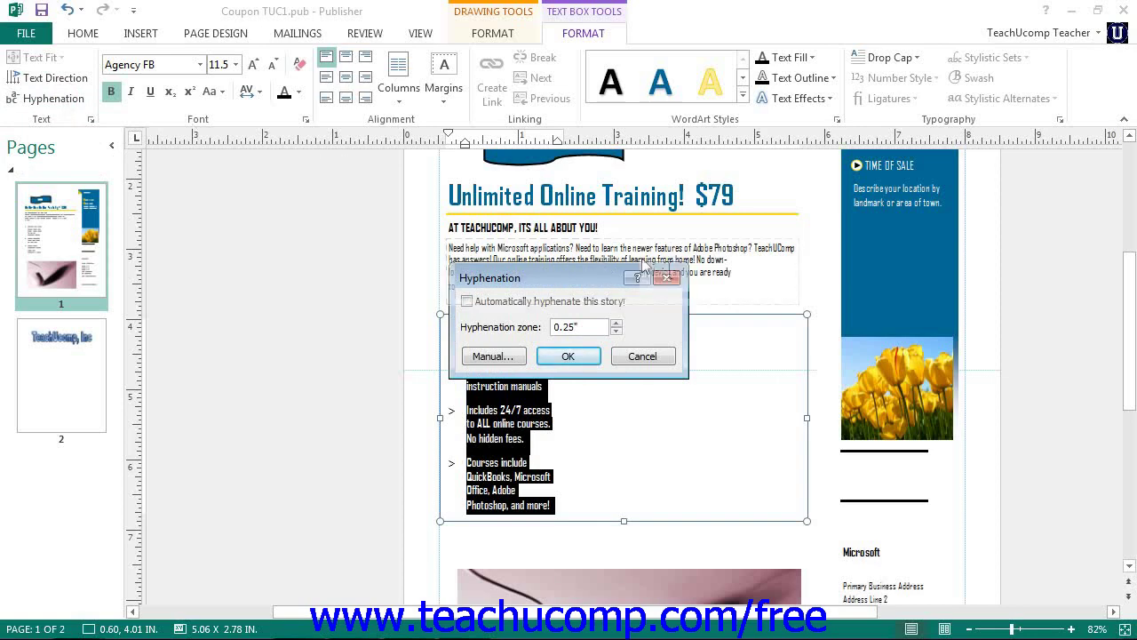
{"action": "left_click", "coordinate": [667, 277]}
{"action": "left_click", "coordinate": [53, 98]}
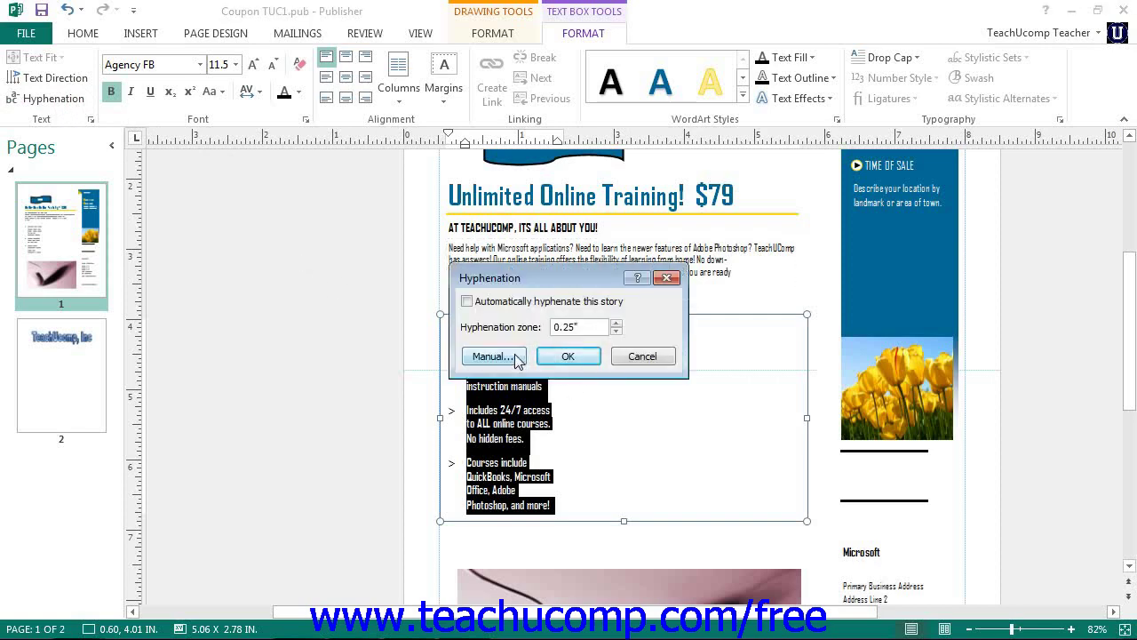
{"action": "left_click", "coordinate": [493, 356]}
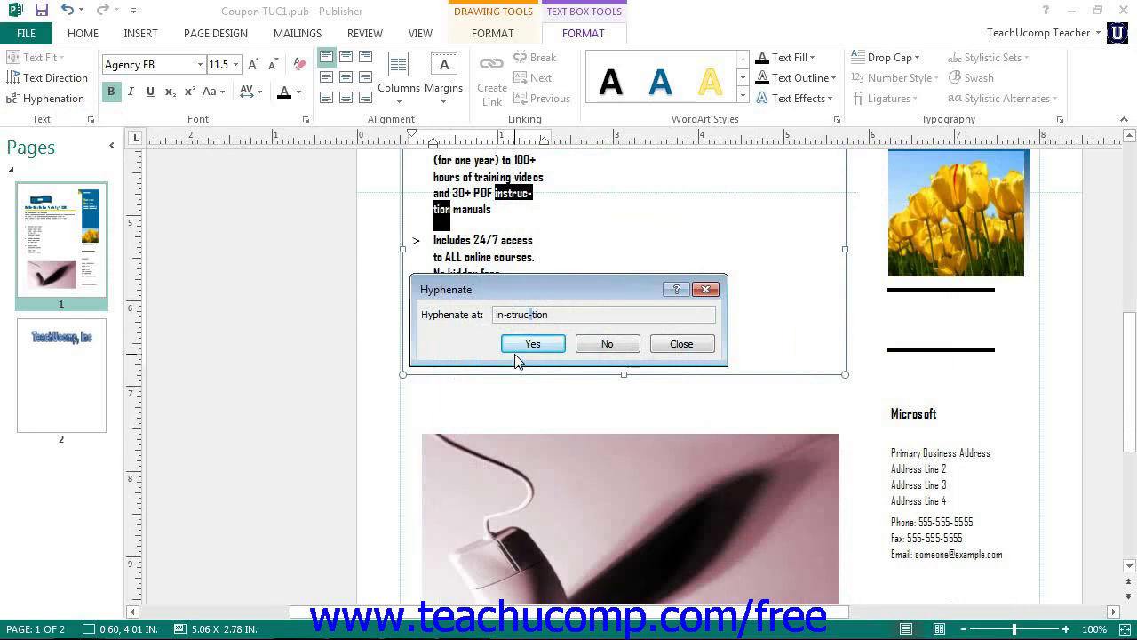
{"action": "left_click", "coordinate": [706, 290]}
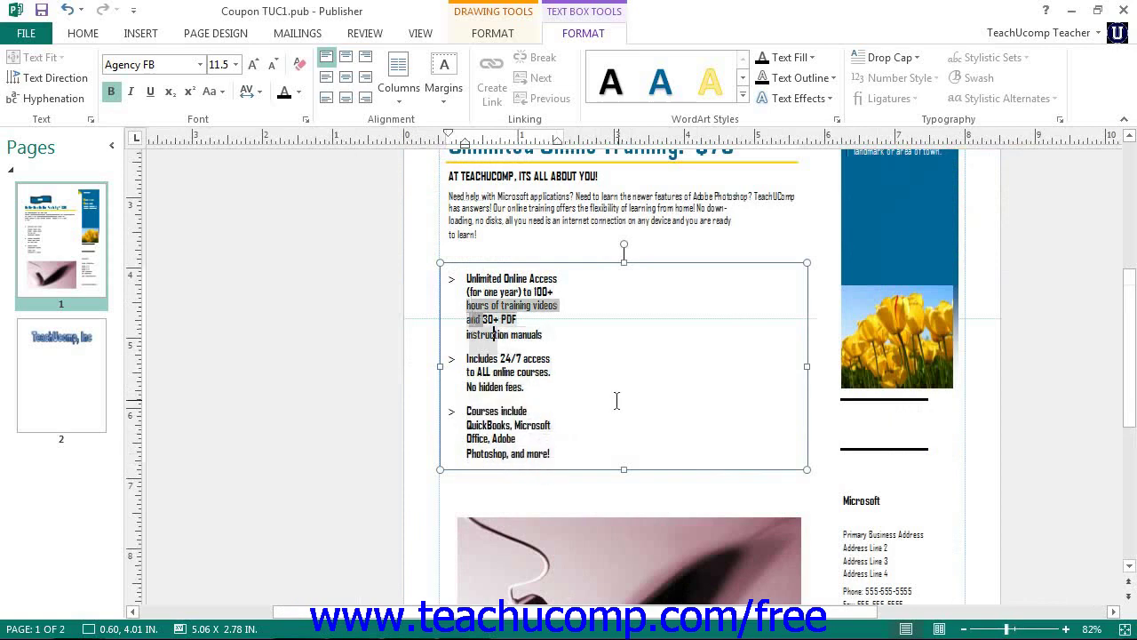
{"action": "key", "text": "ctrl+a"}
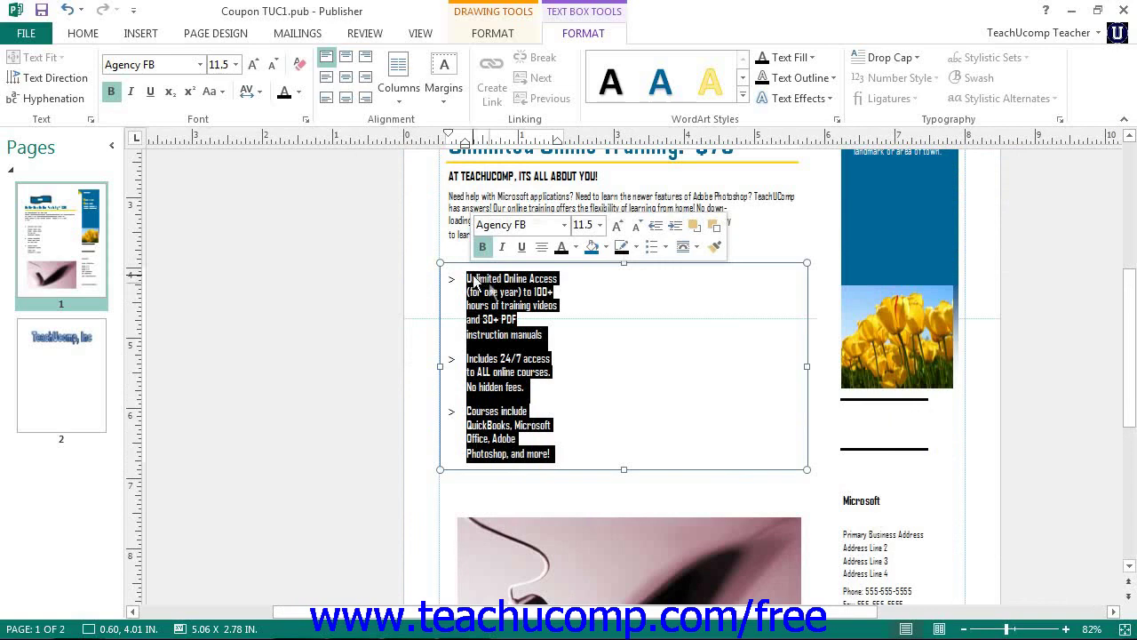
{"action": "left_click", "coordinate": [90, 120]}
{"action": "left_click", "coordinate": [90, 120]}
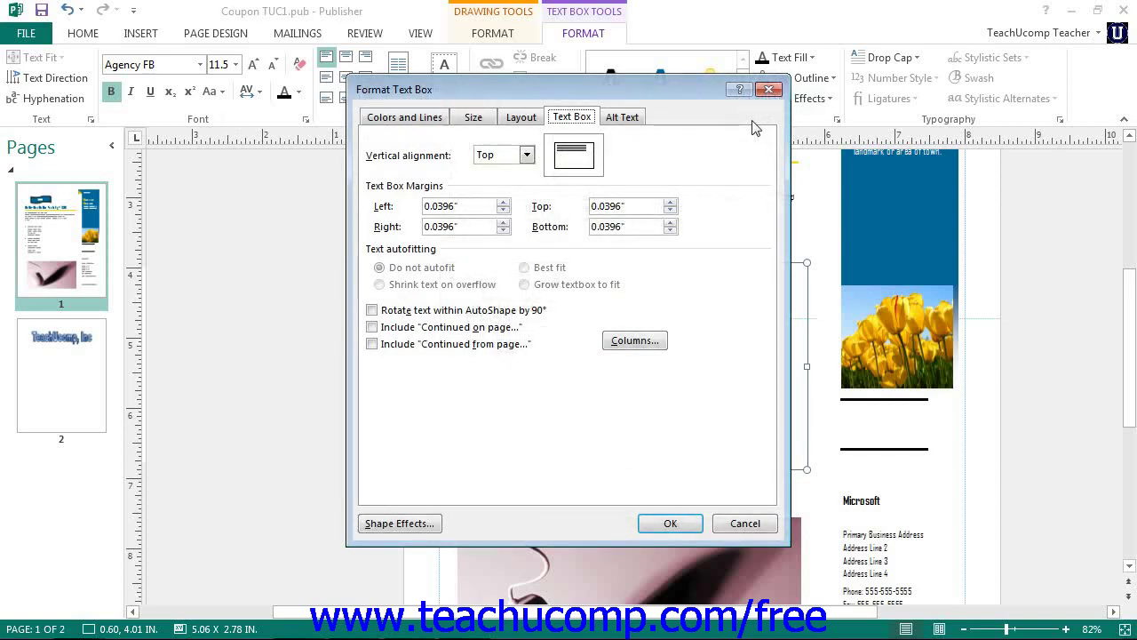
{"action": "key", "text": "Escape"}
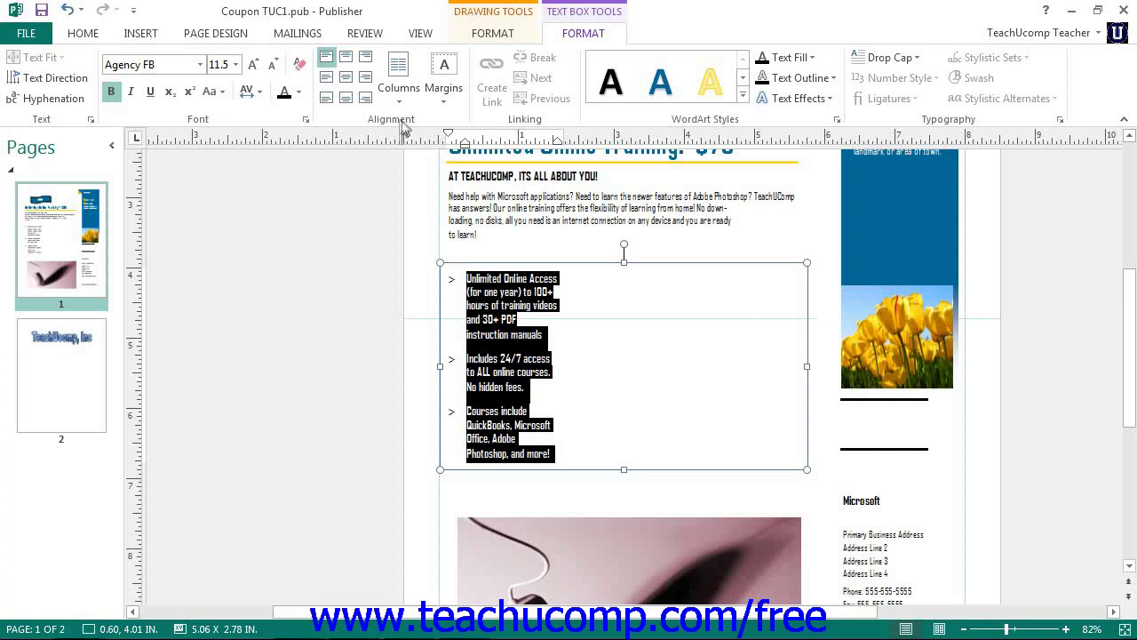
{"action": "left_click", "coordinate": [402, 100]}
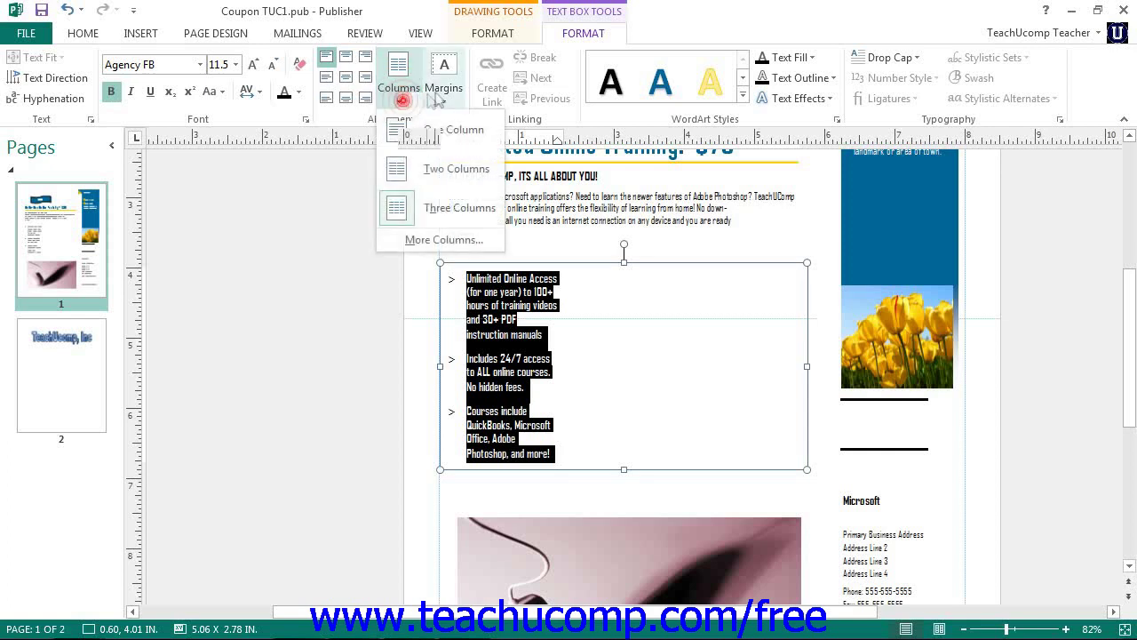
{"action": "left_click", "coordinate": [442, 96]}
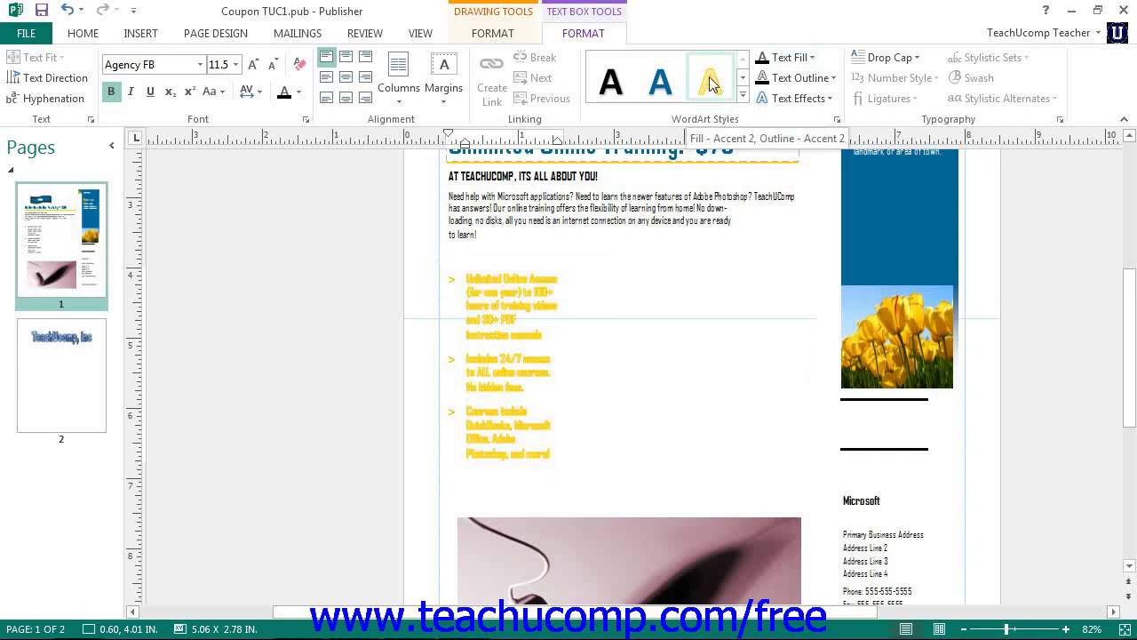
- Browse the Text Fill and Text Outline choices, then show Text Effects' Shadow, Reflection, Glow and Bevel options
{"action": "left_click", "coordinate": [799, 61]}
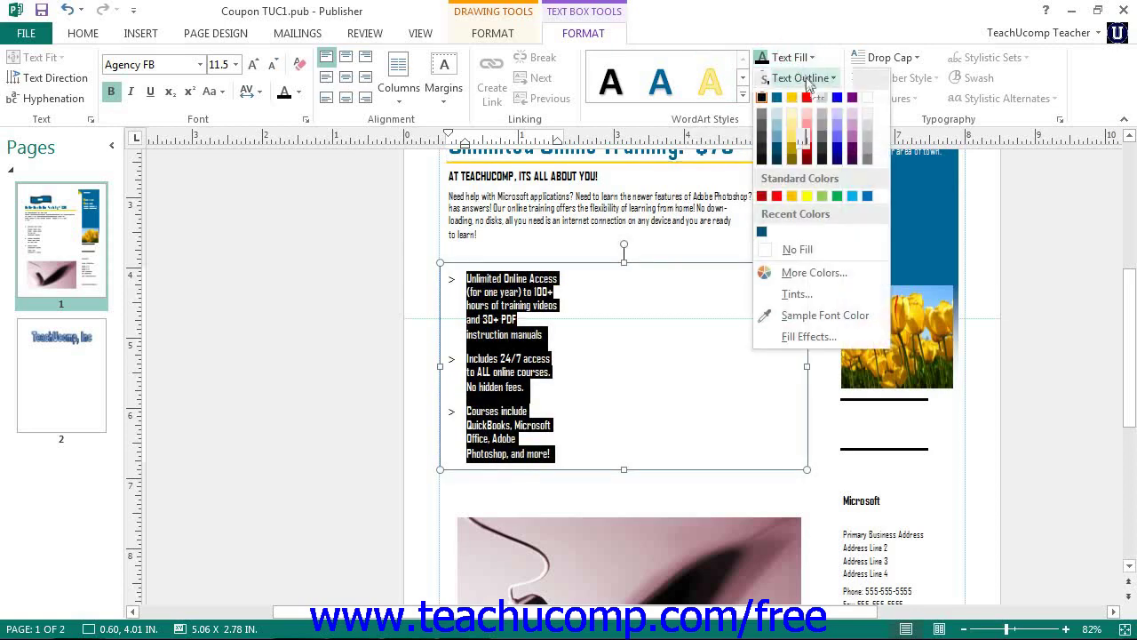
{"action": "left_click", "coordinate": [807, 80]}
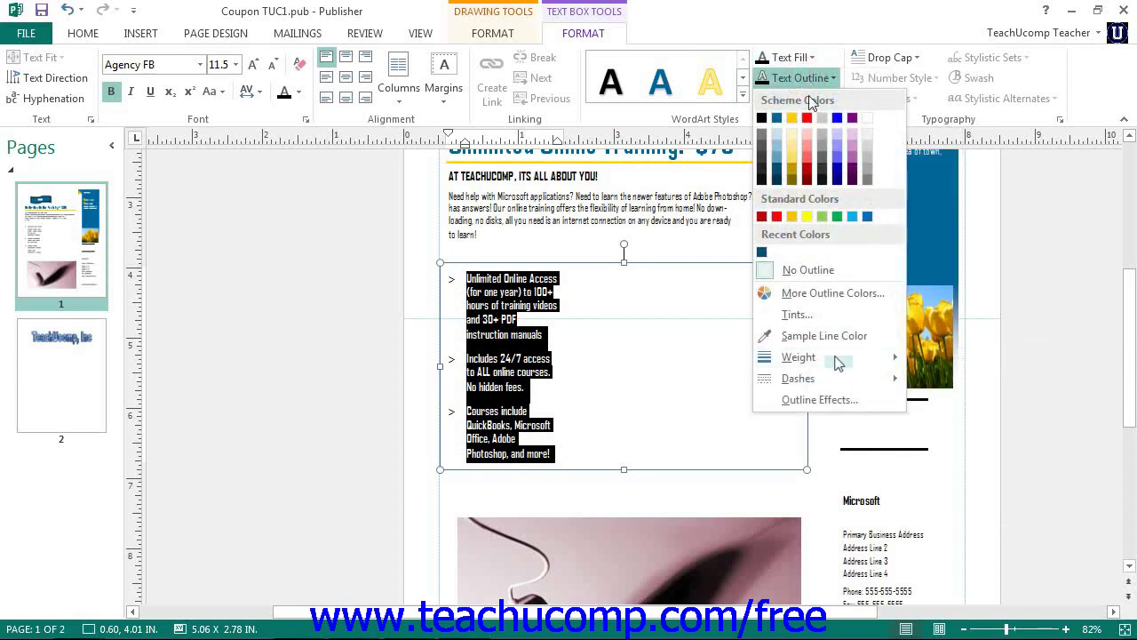
{"action": "mouse_move", "coordinate": [831, 383]}
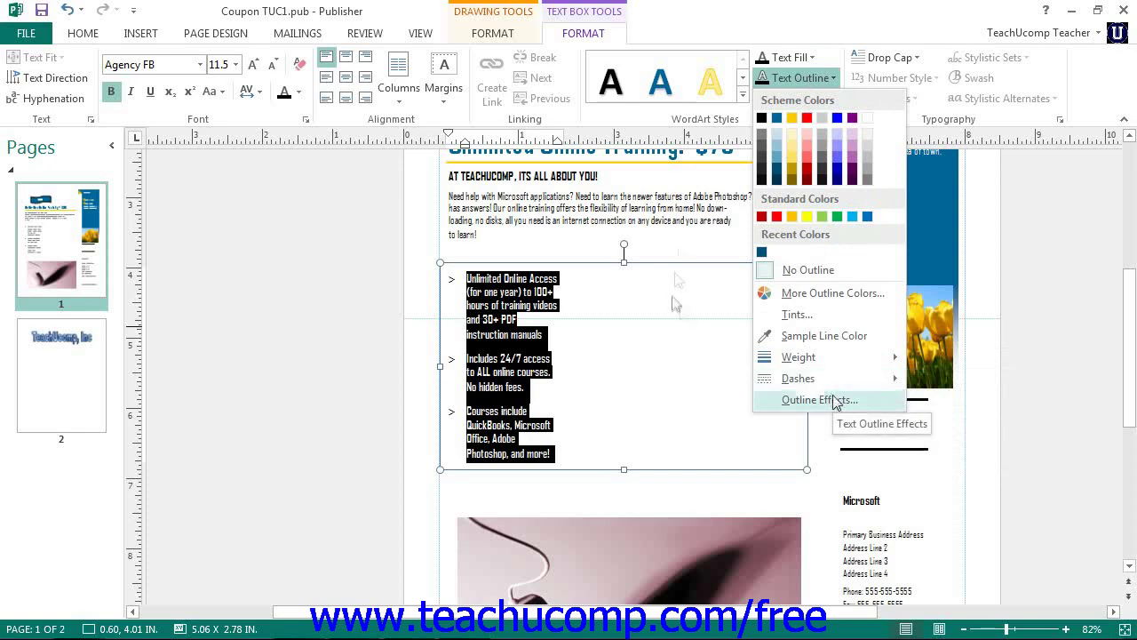
{"action": "key", "text": "Escape"}
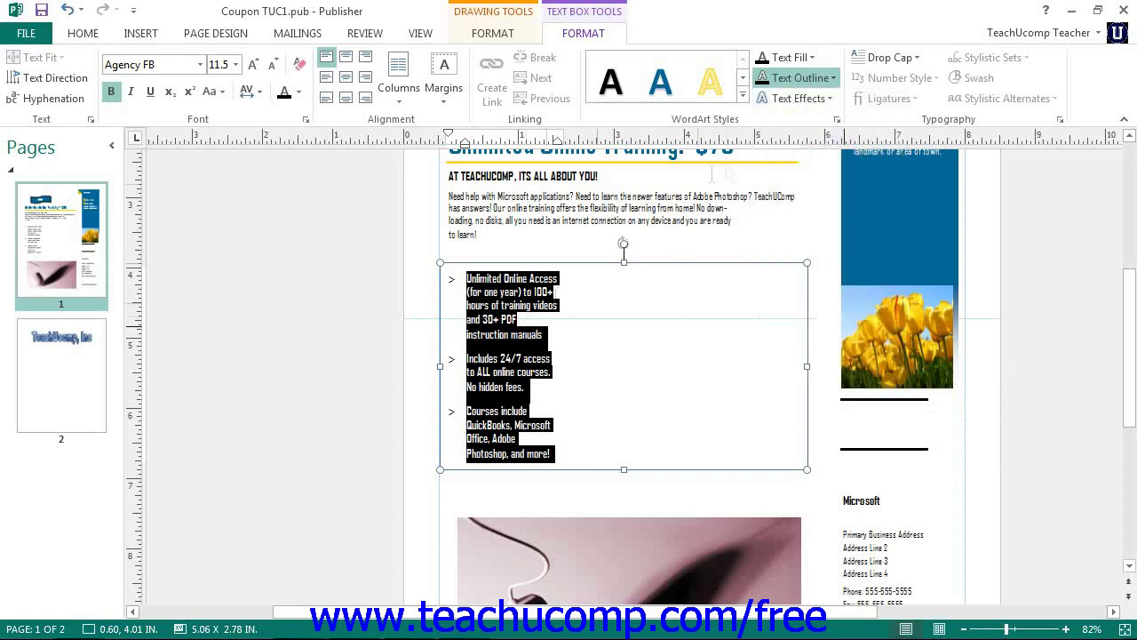
{"action": "left_click", "coordinate": [798, 99]}
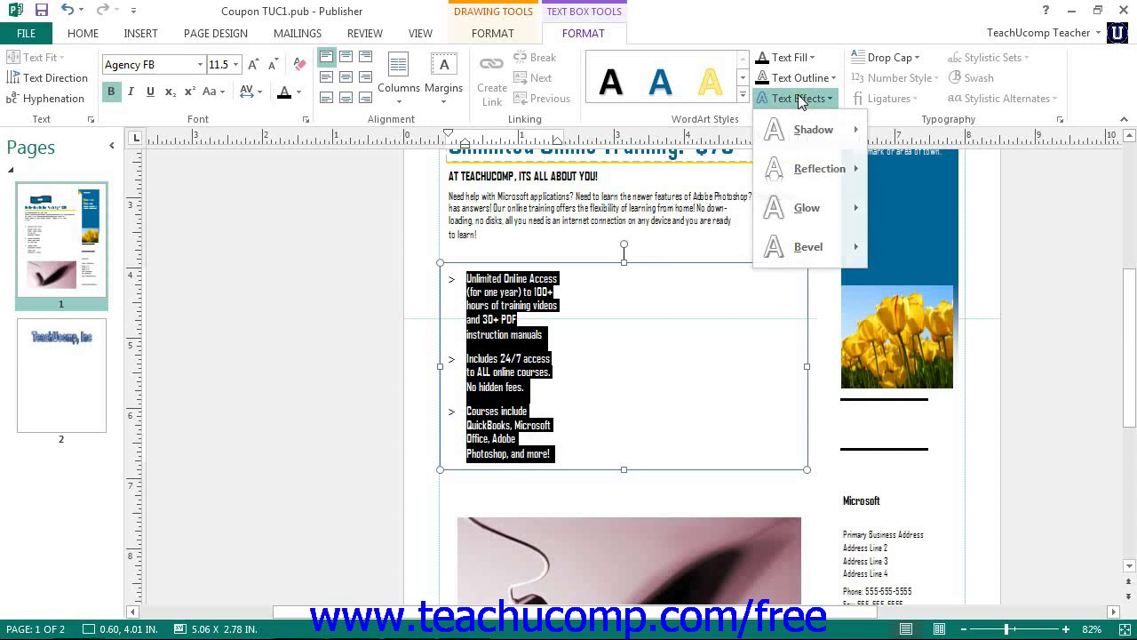
{"action": "left_click", "coordinate": [958, 126]}
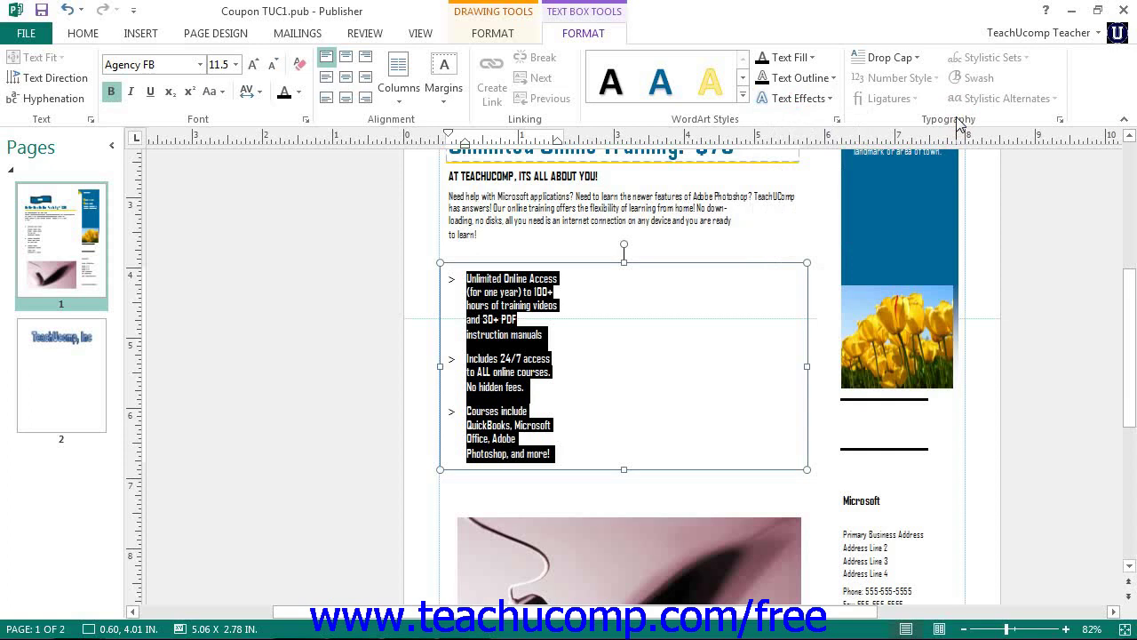
{"action": "left_click", "coordinate": [903, 62]}
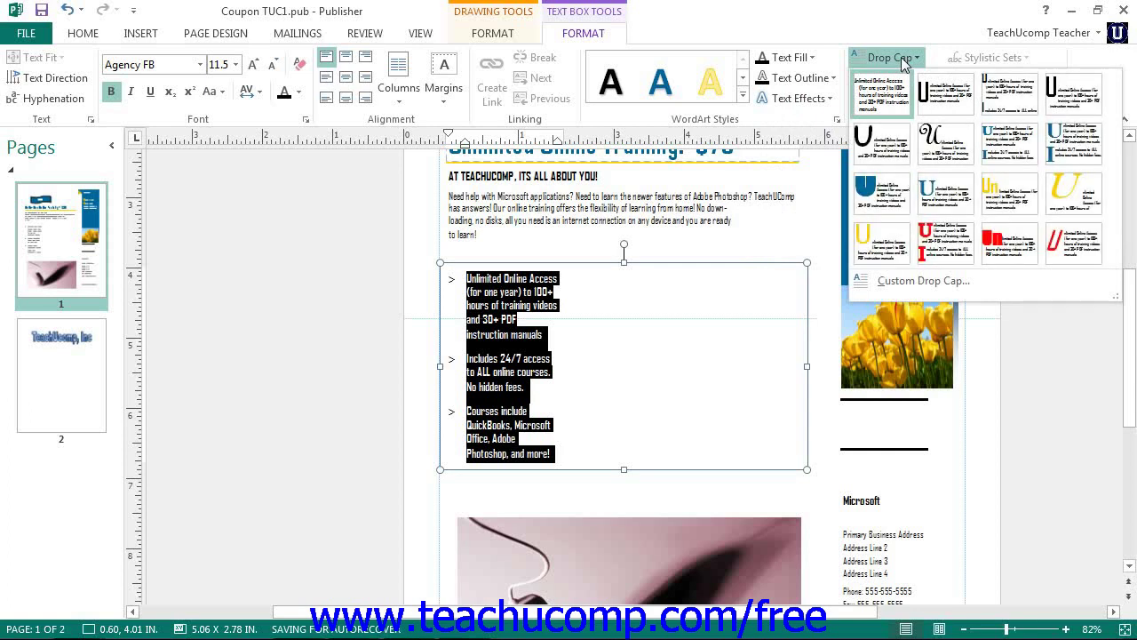
{"action": "left_click", "coordinate": [901, 57]}
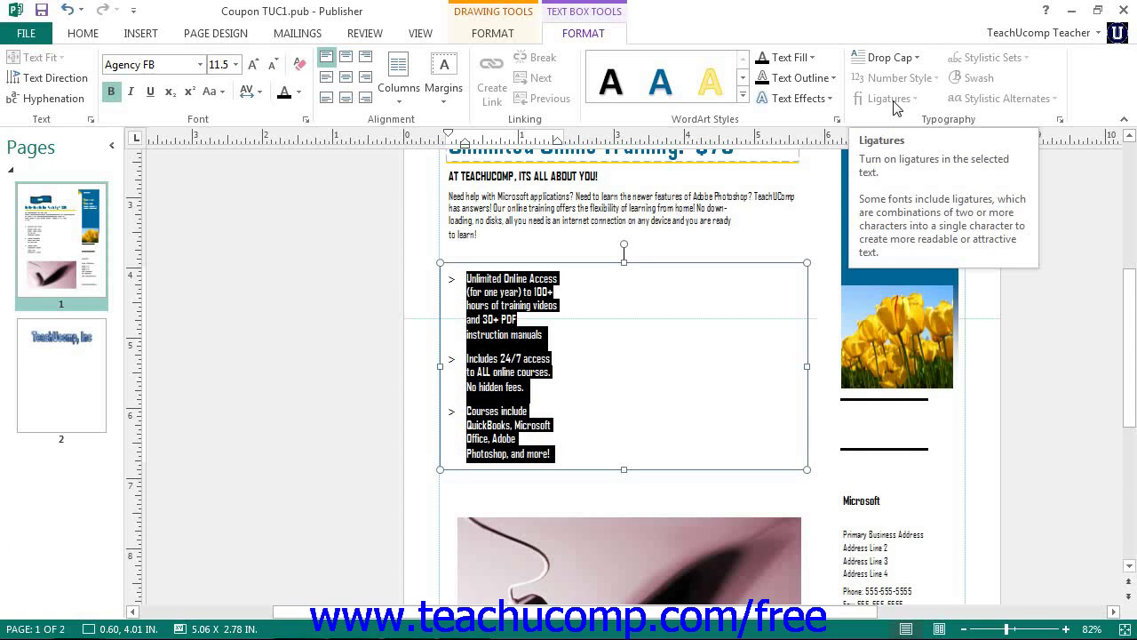
{"action": "left_click", "coordinate": [982, 79]}
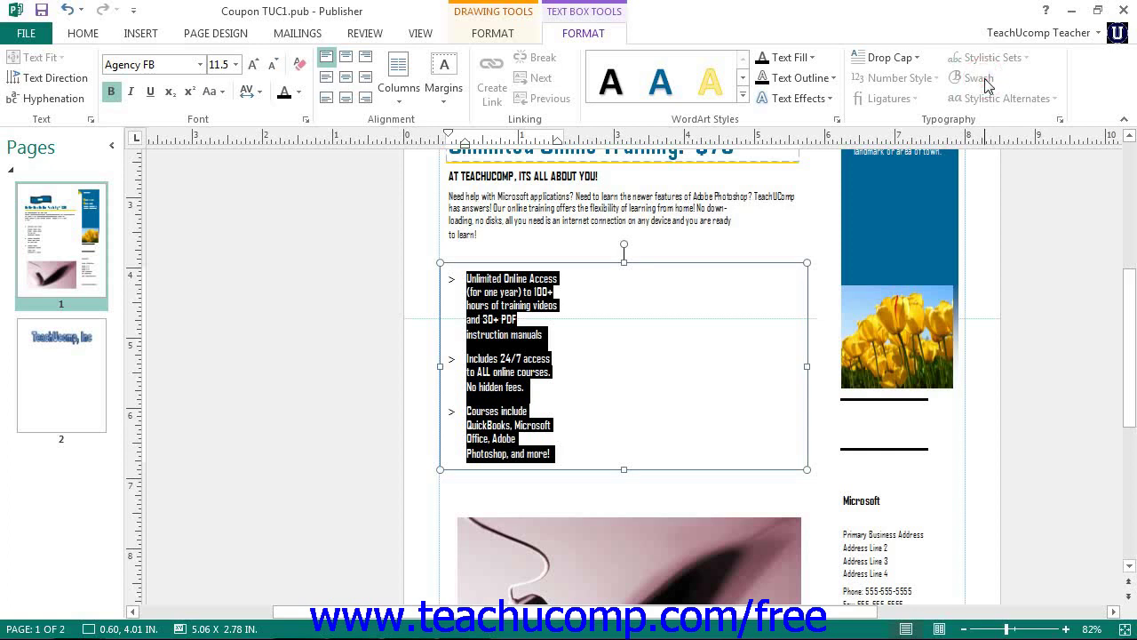